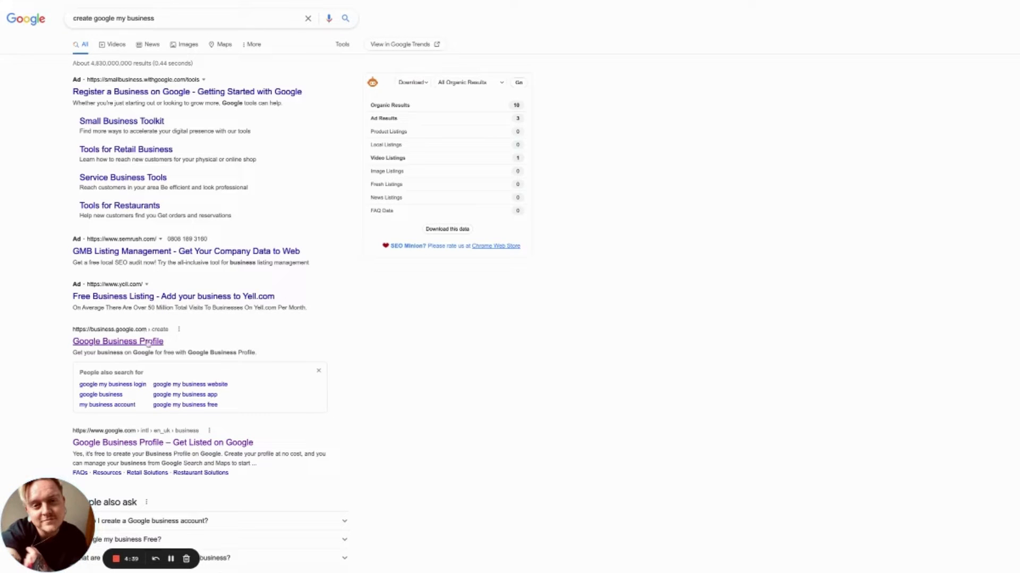
# Open the Google Business Profile result from business.google.com in the search results
pyautogui.click(149, 343)
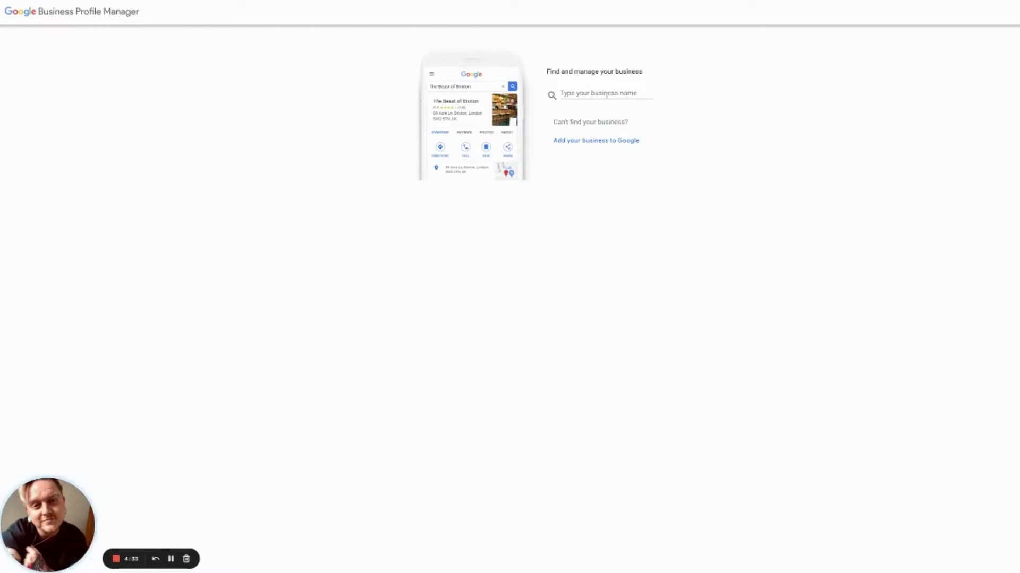
# Search for the business name, confirm no existing listing matches, and choose to add it to Google
pyautogui.click(606, 95)
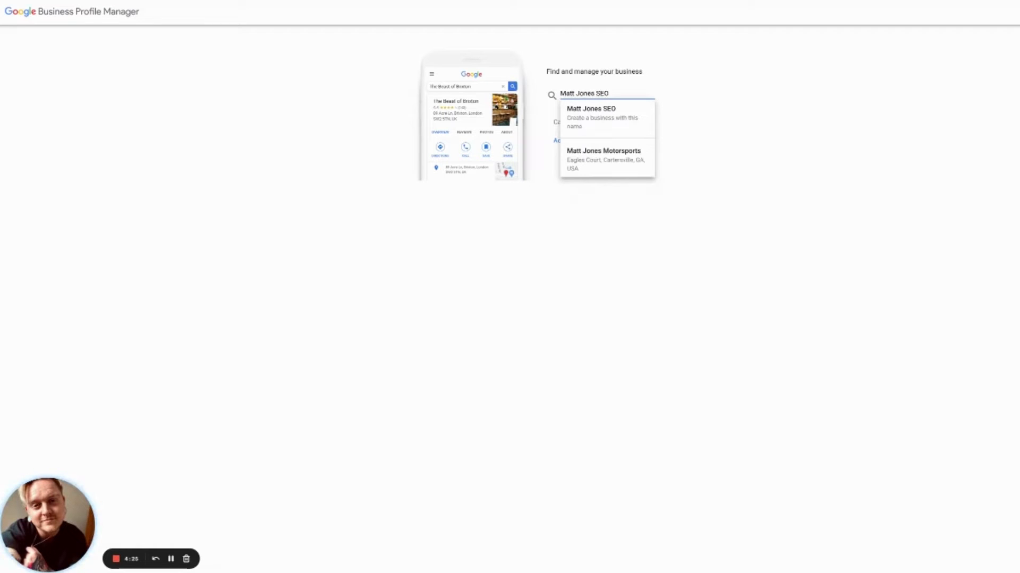
pyautogui.click(699, 100)
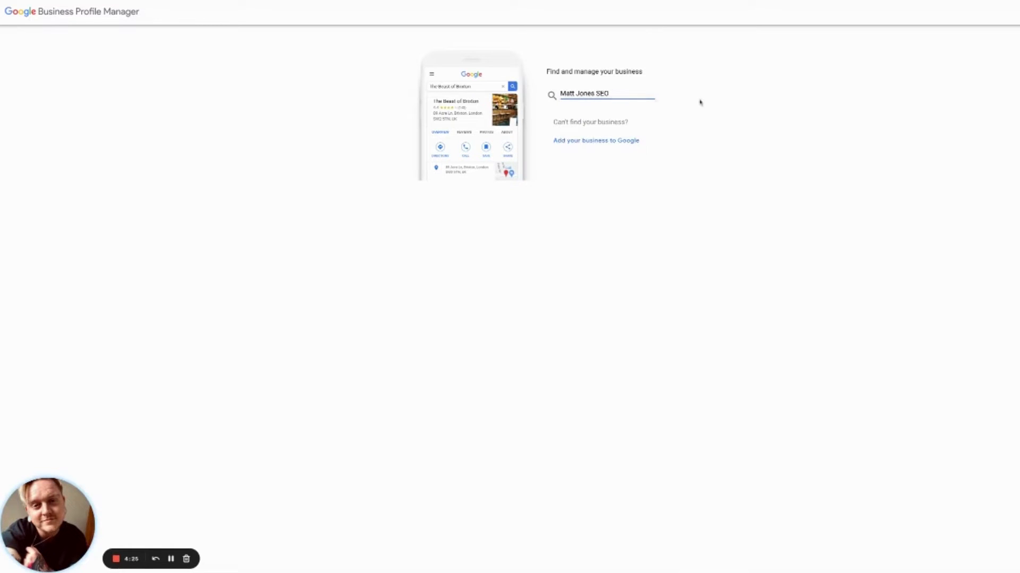
pyautogui.click(594, 94)
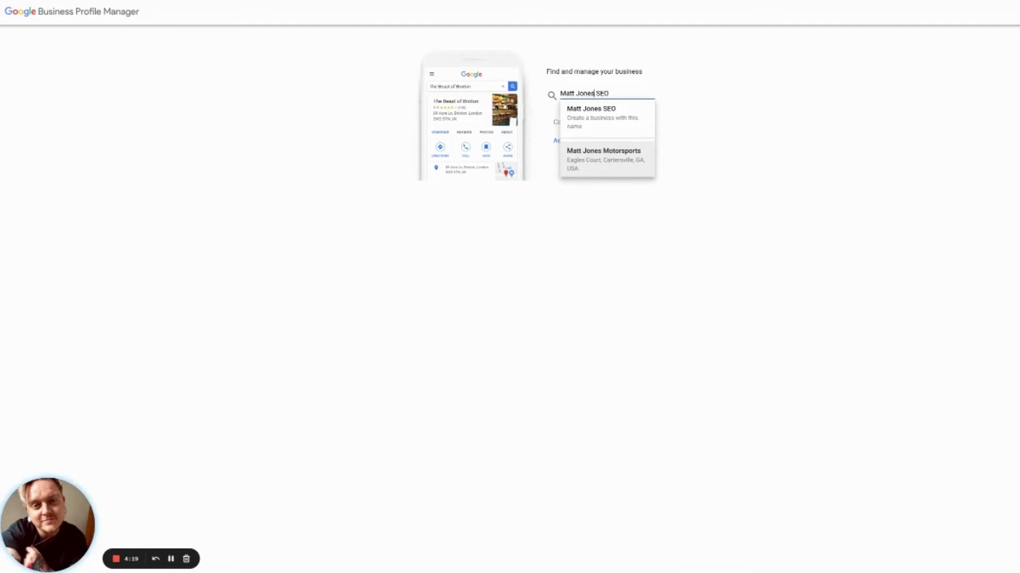
pyautogui.click(688, 127)
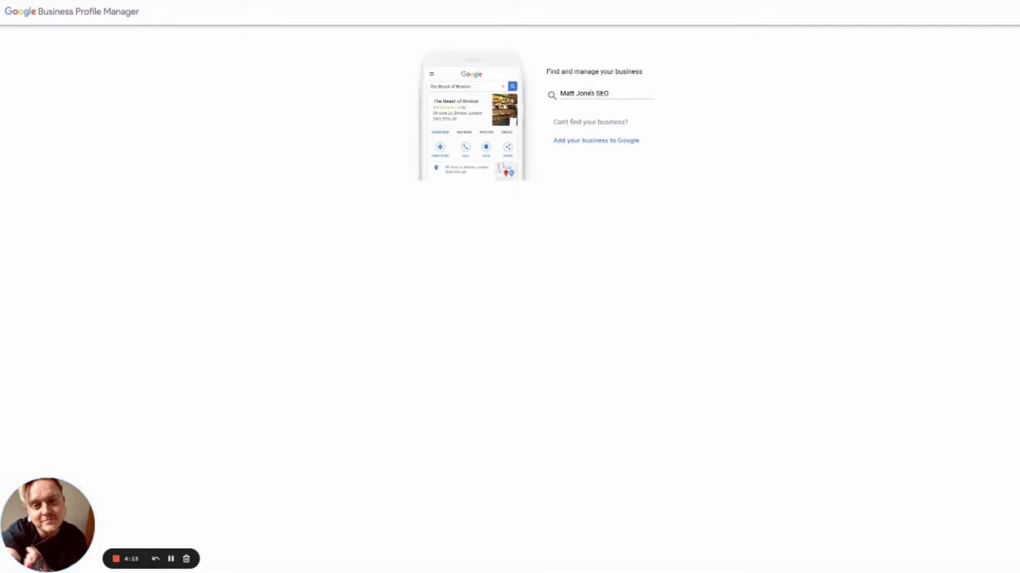
pyautogui.click(604, 143)
# Enter the business name and choose Marketing consultant as the business category
pyautogui.click(607, 160)
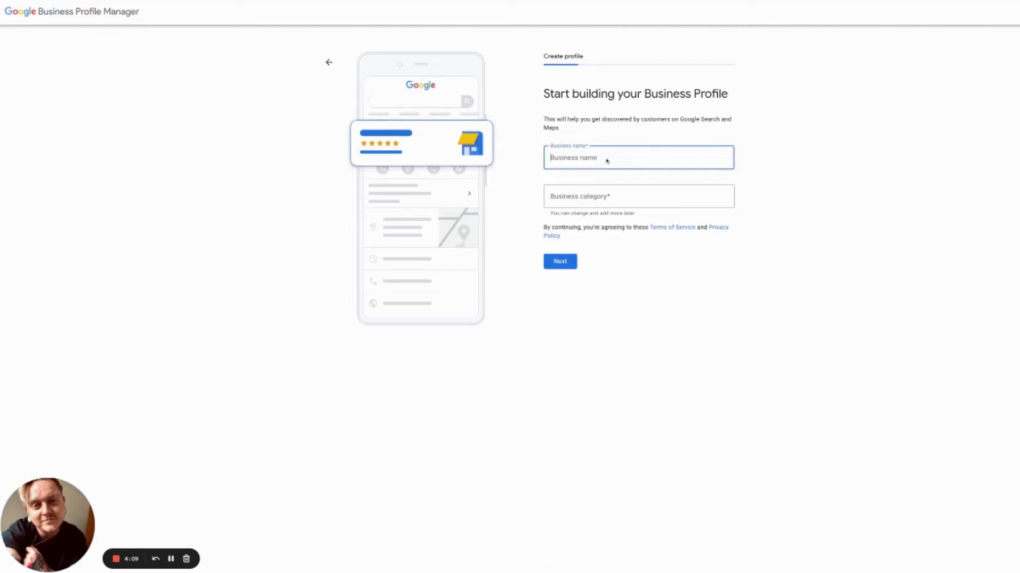
pyautogui.click(606, 172)
pyautogui.click(784, 156)
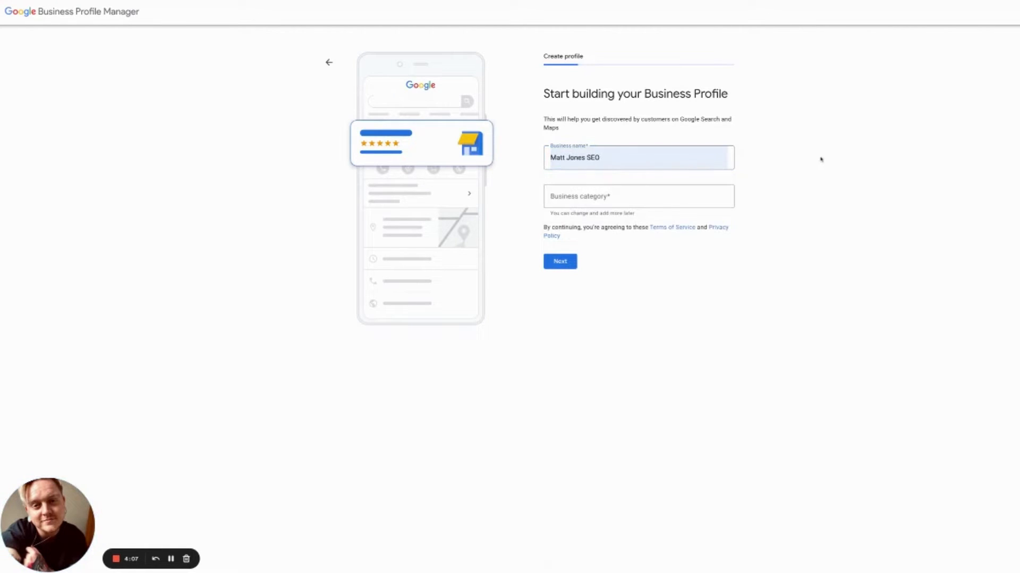
pyautogui.click(677, 196)
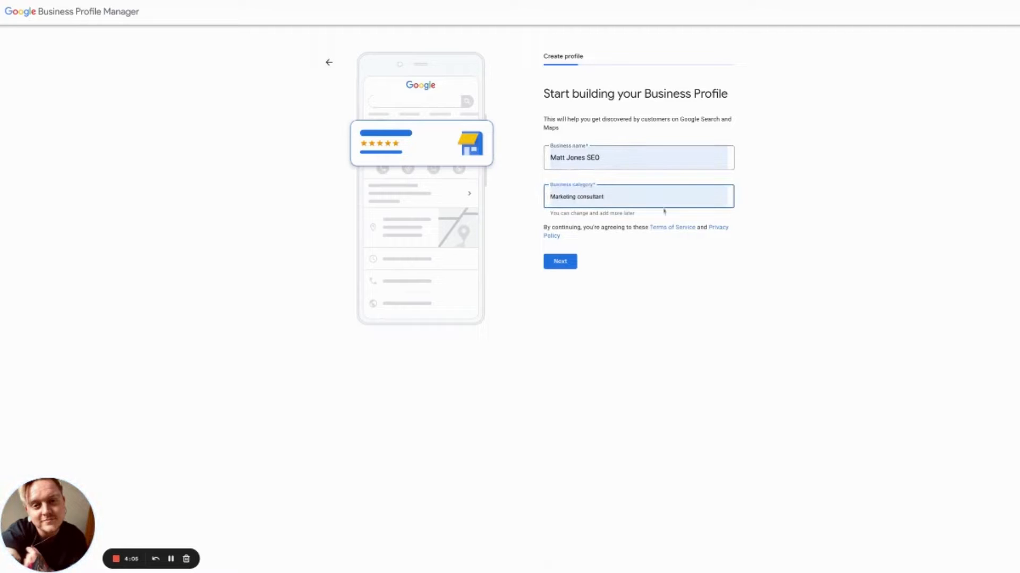
pyautogui.click(664, 212)
pyautogui.click(641, 228)
pyautogui.click(566, 261)
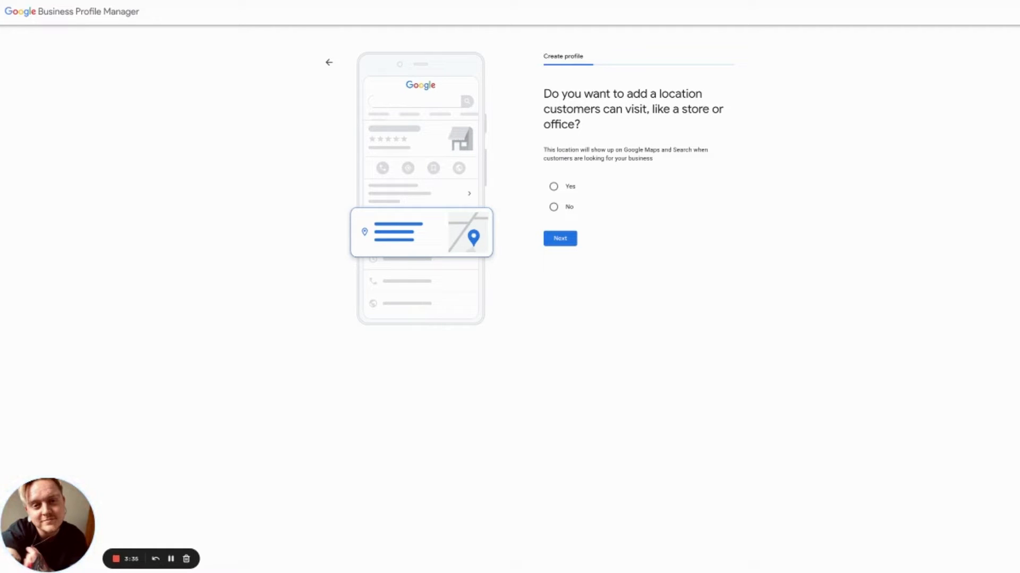
# Answer No to a visitable location and set Sheffield, UK as the service area
pyautogui.click(566, 208)
pyautogui.click(560, 239)
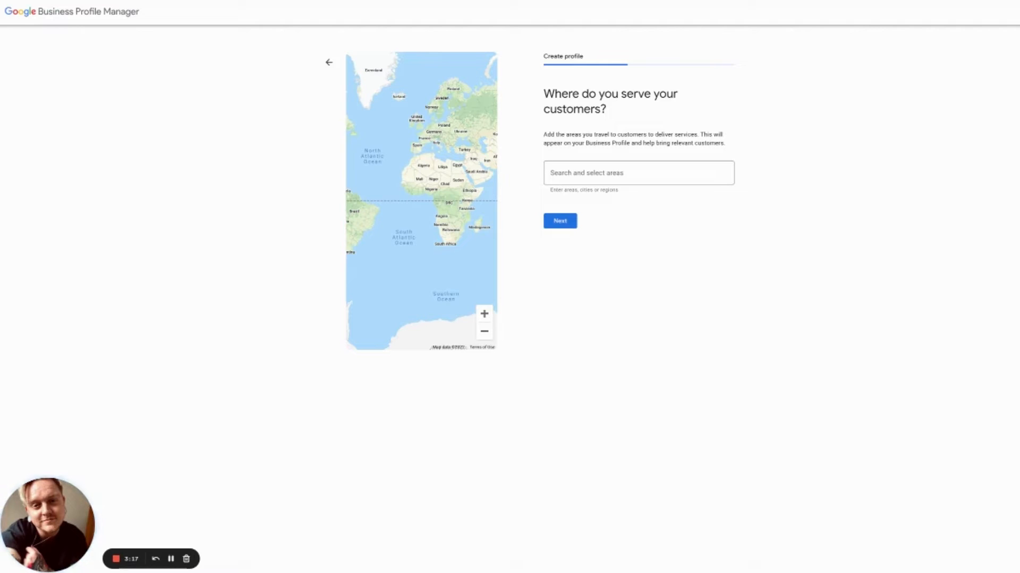
pyautogui.click(639, 173)
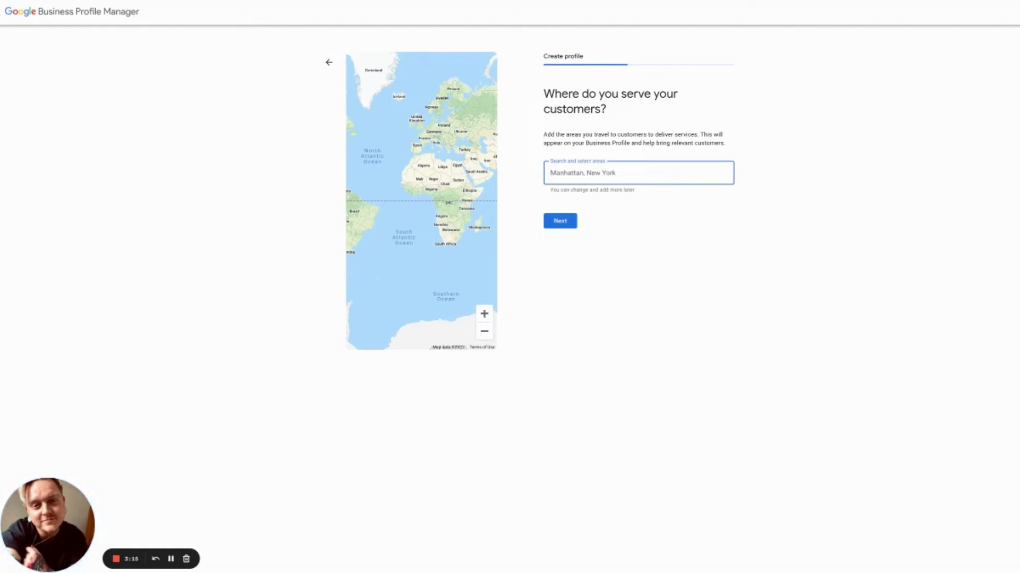
pyautogui.write('sheffie')
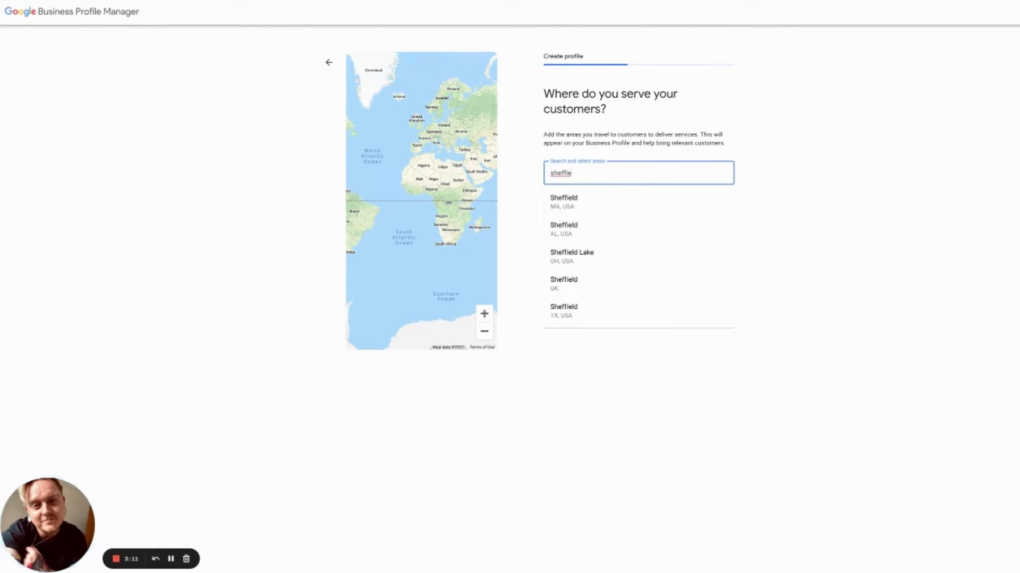
pyautogui.write('ld')
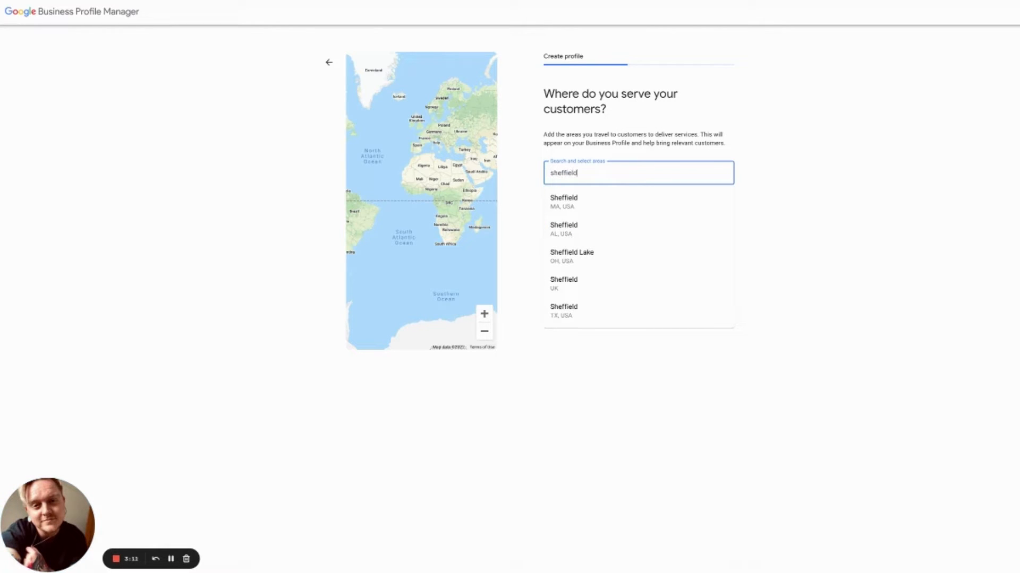
pyautogui.click(604, 290)
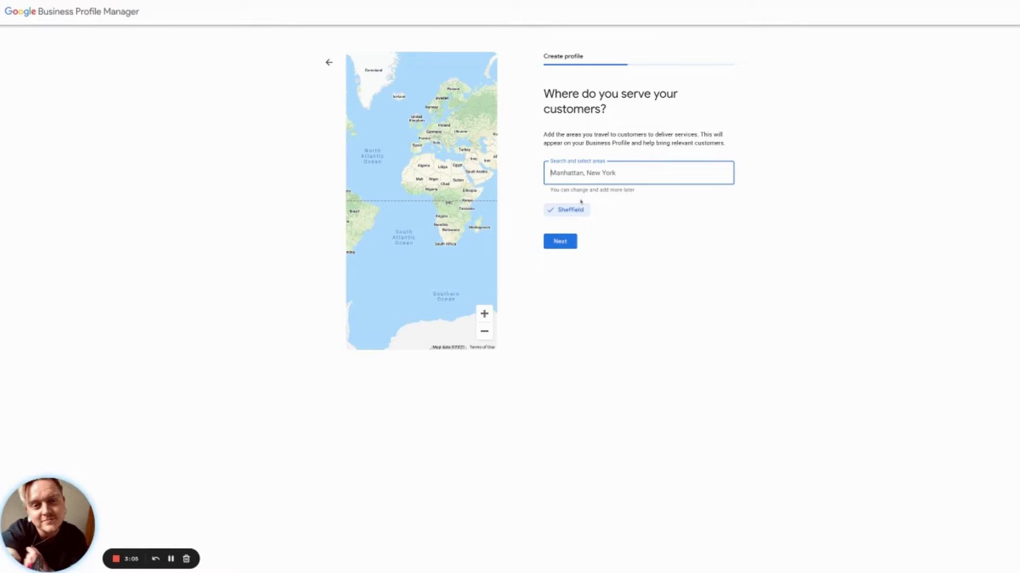
pyautogui.click(562, 242)
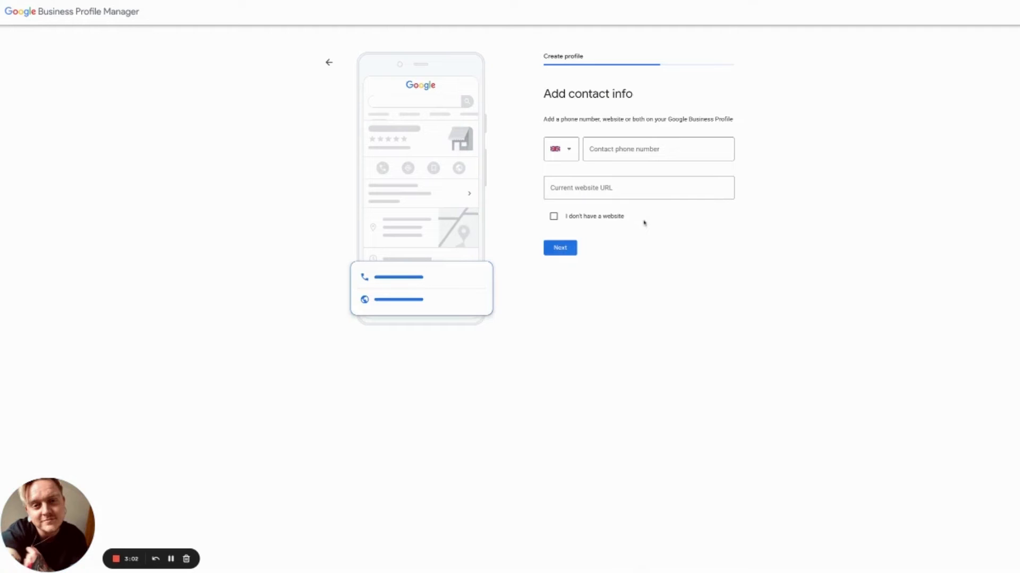
# Enter the contact phone number and mark that the business has no website
pyautogui.click(624, 142)
pyautogui.click(817, 167)
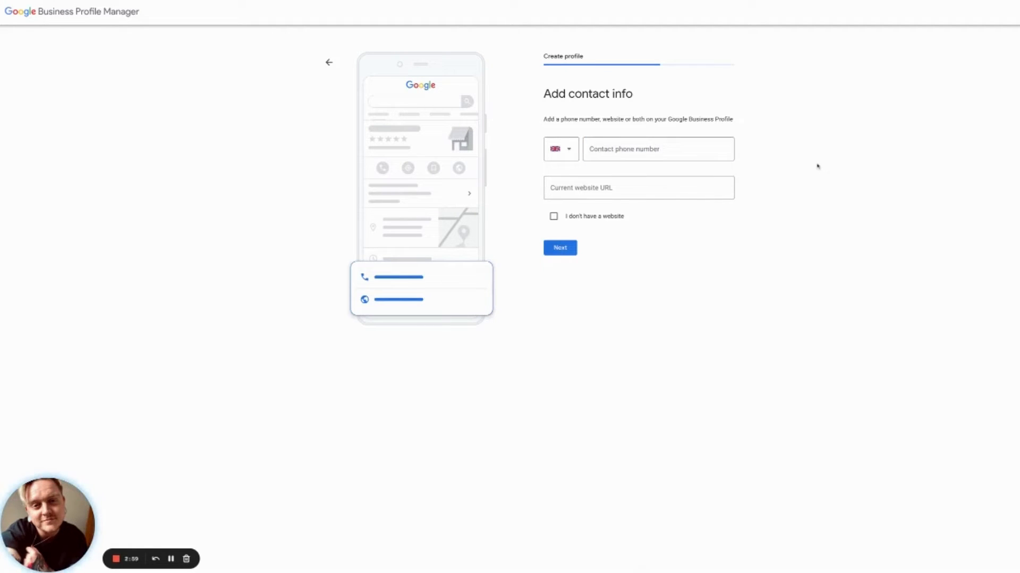
pyautogui.click(712, 157)
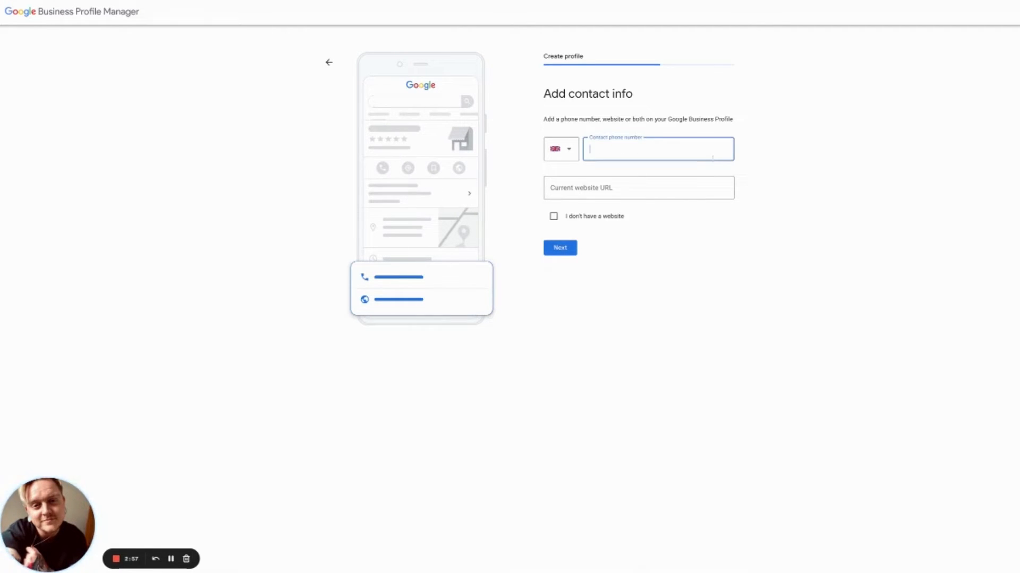
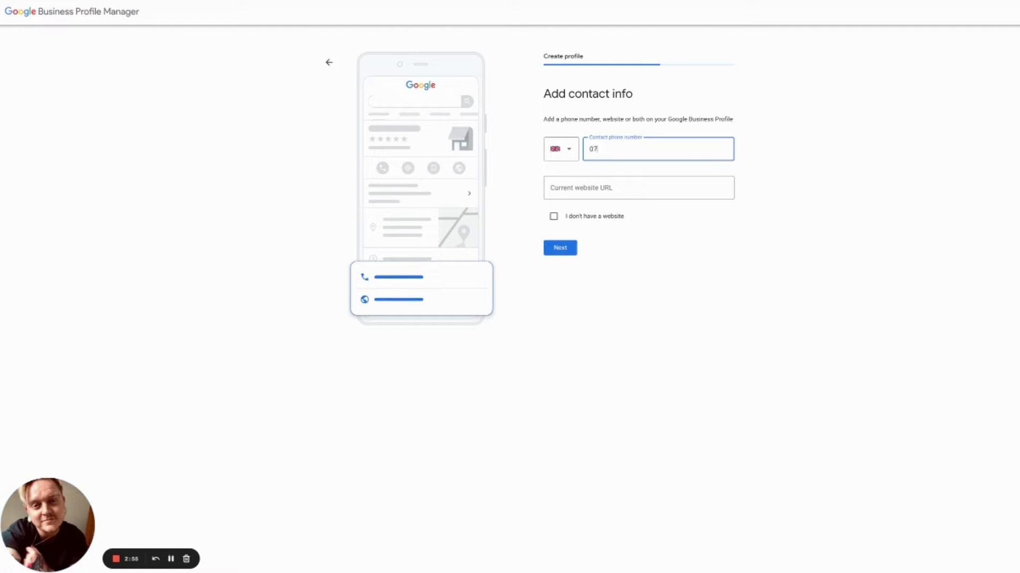
pyautogui.click(555, 216)
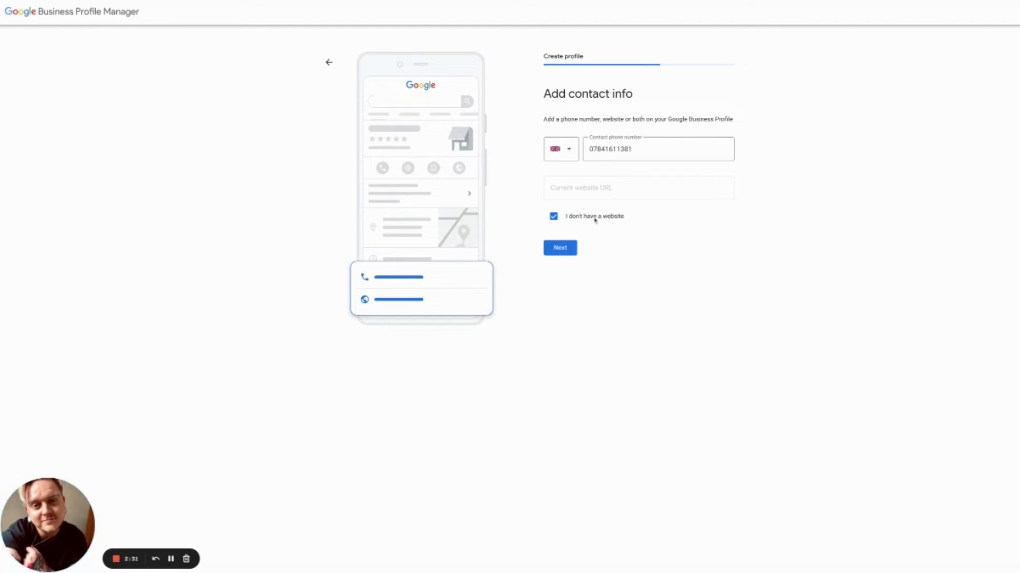
pyautogui.click(567, 250)
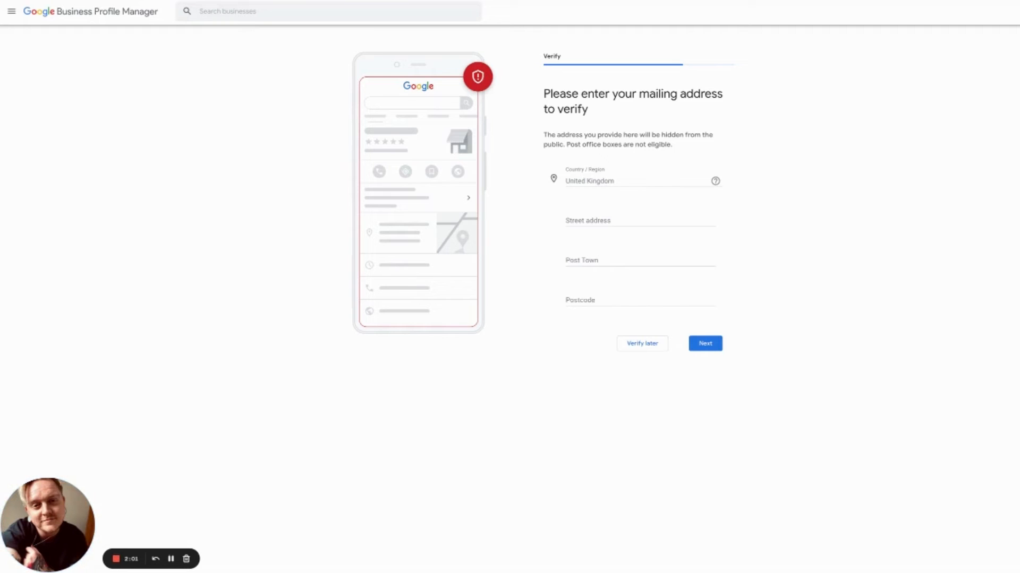
# Enter the street address by picking the matching suggestion
pyautogui.click(591, 220)
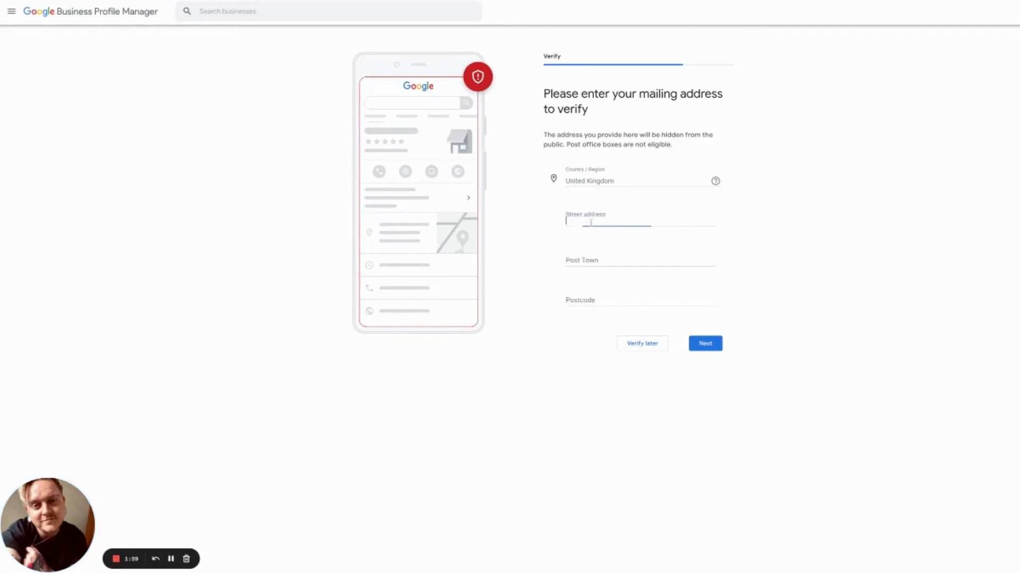
pyautogui.click(739, 213)
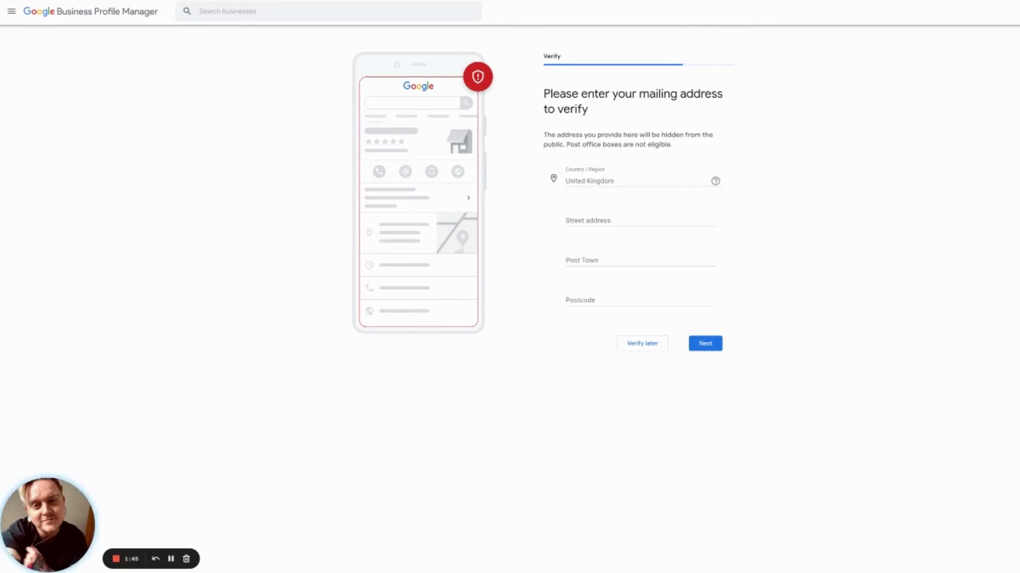
pyautogui.click(702, 217)
pyautogui.write('Sheaf')
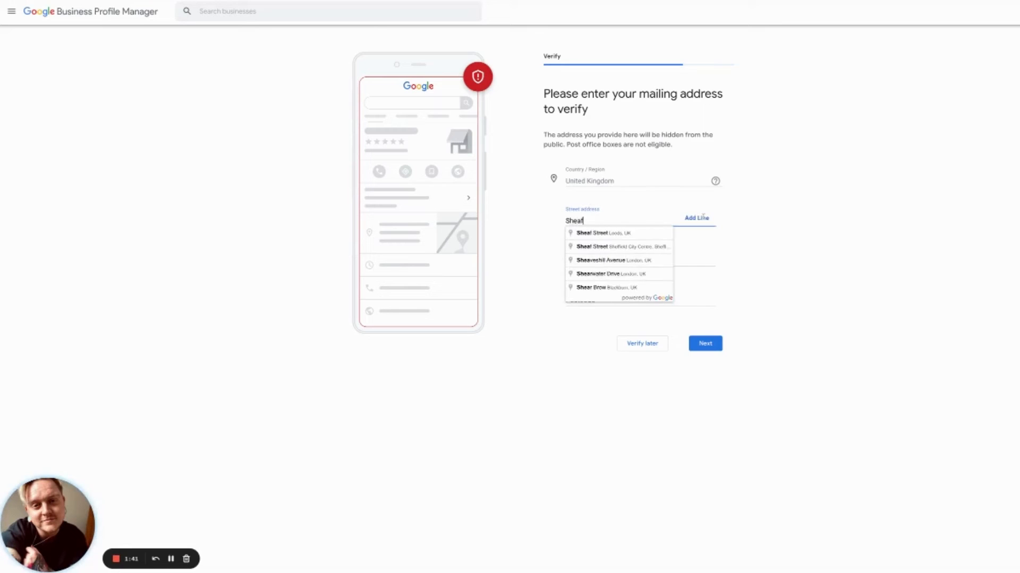
pyautogui.write(' S')
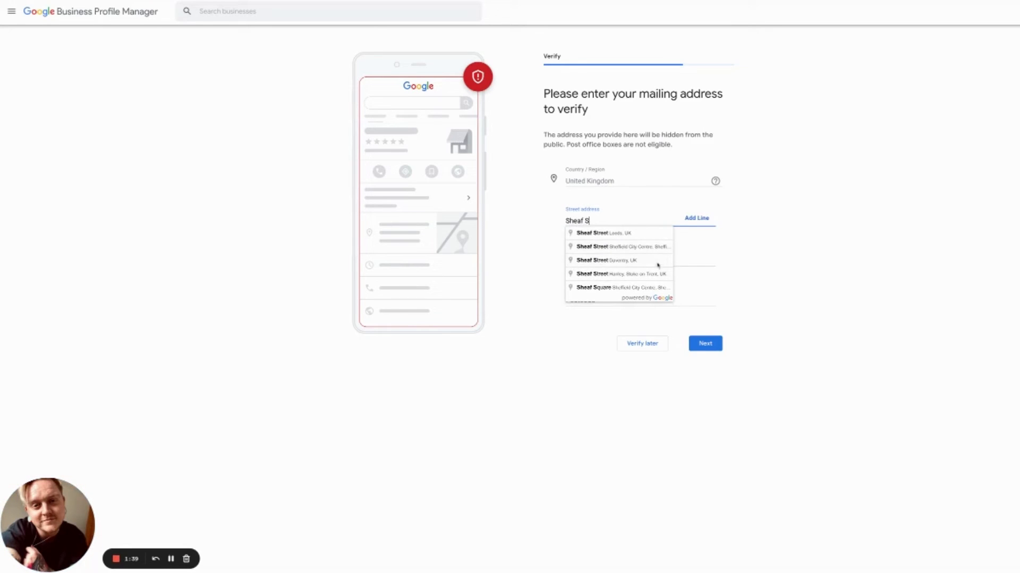
pyautogui.click(635, 247)
# Fill in Sheffield as the post town, correcting its capitalisation, add the postcode, and submit
pyautogui.click(624, 263)
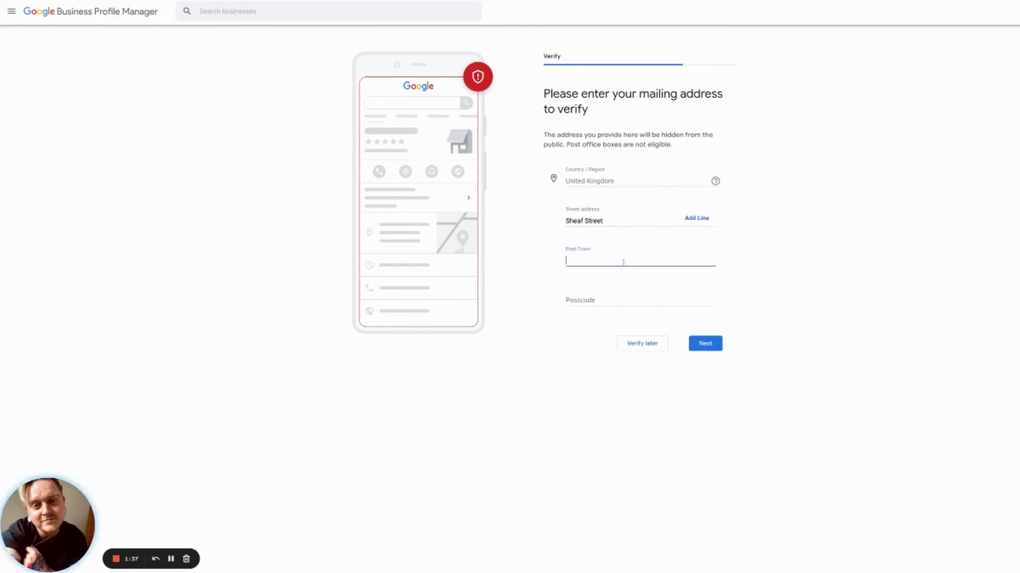
pyautogui.write('SHeffield')
pyautogui.click(573, 260)
pyautogui.press('BackSpace')
pyautogui.write('h')
pyautogui.click(644, 296)
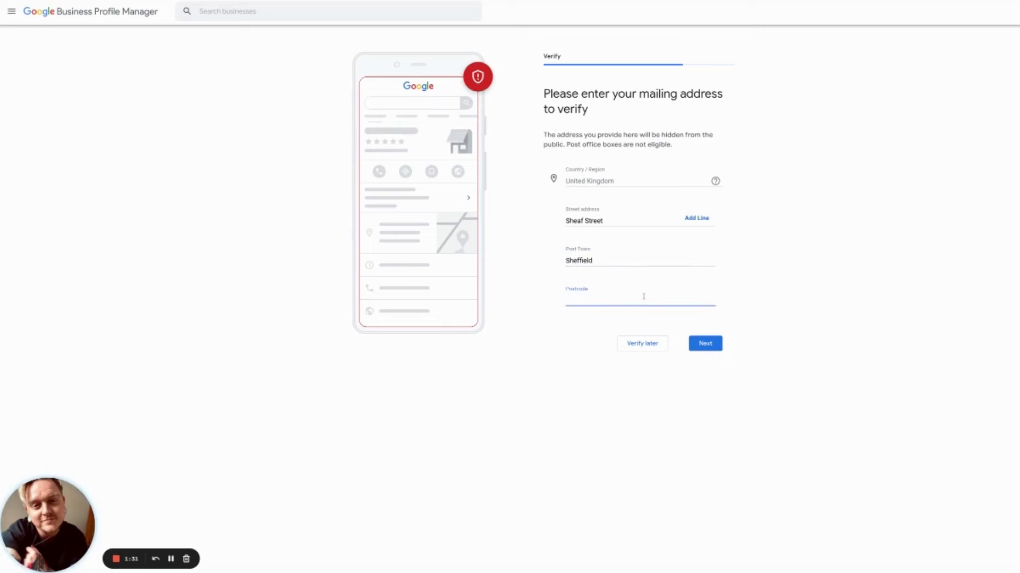
pyautogui.write('S12BP')
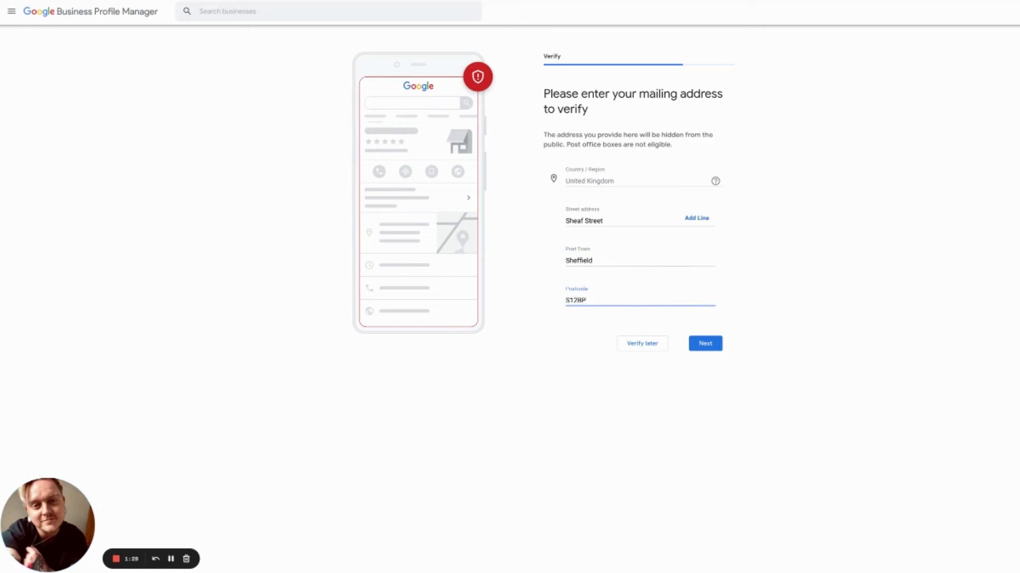
pyautogui.click(703, 340)
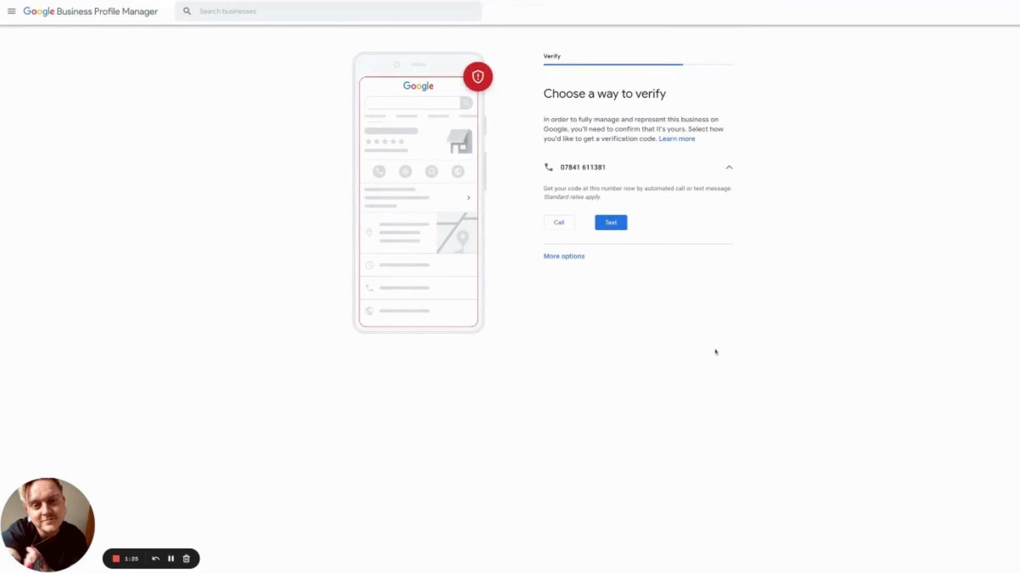
# Reveal Postcard by mail and Other options, then collapse the phone call or text row
pyautogui.click(620, 171)
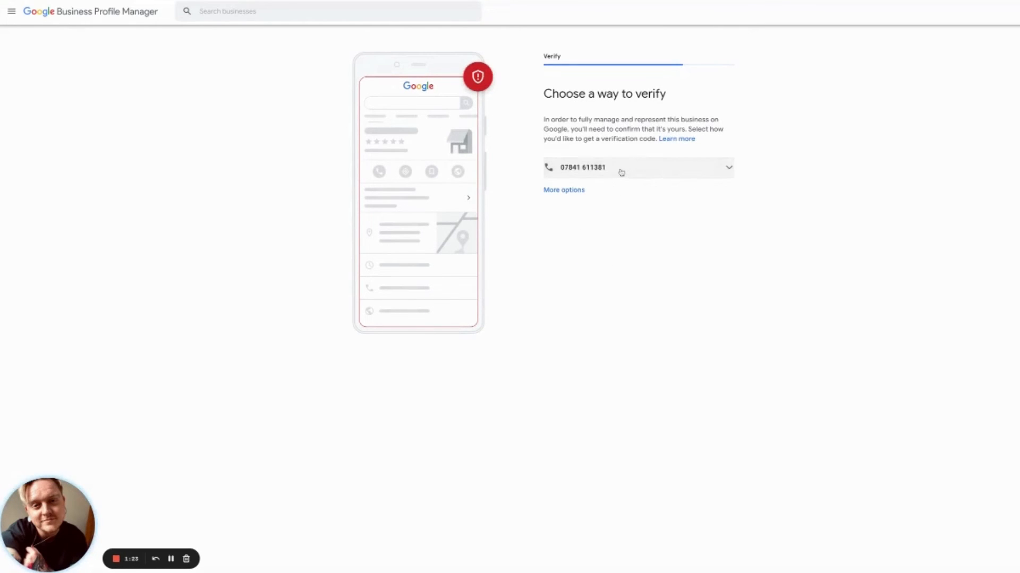
pyautogui.click(621, 172)
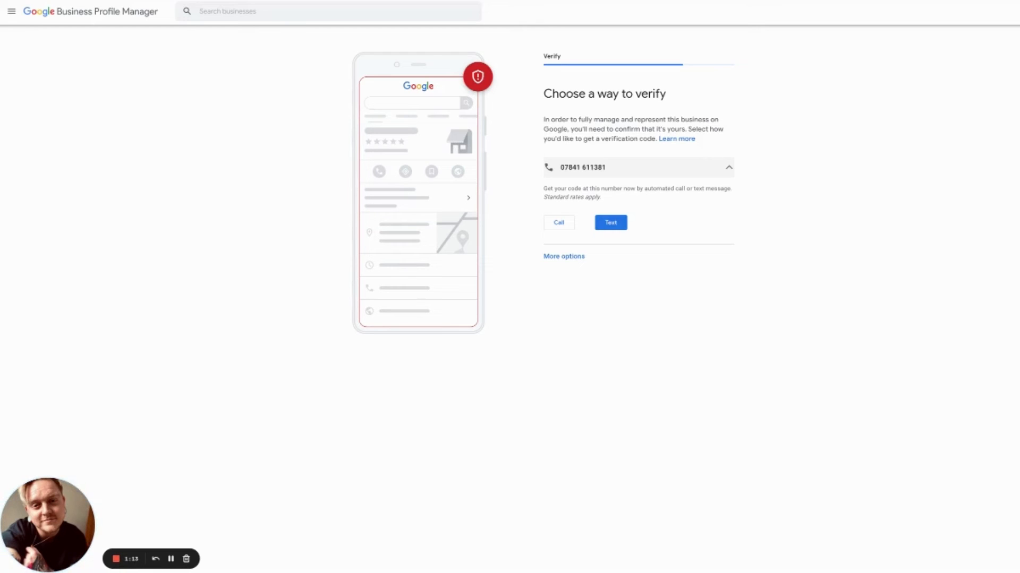
pyautogui.click(566, 257)
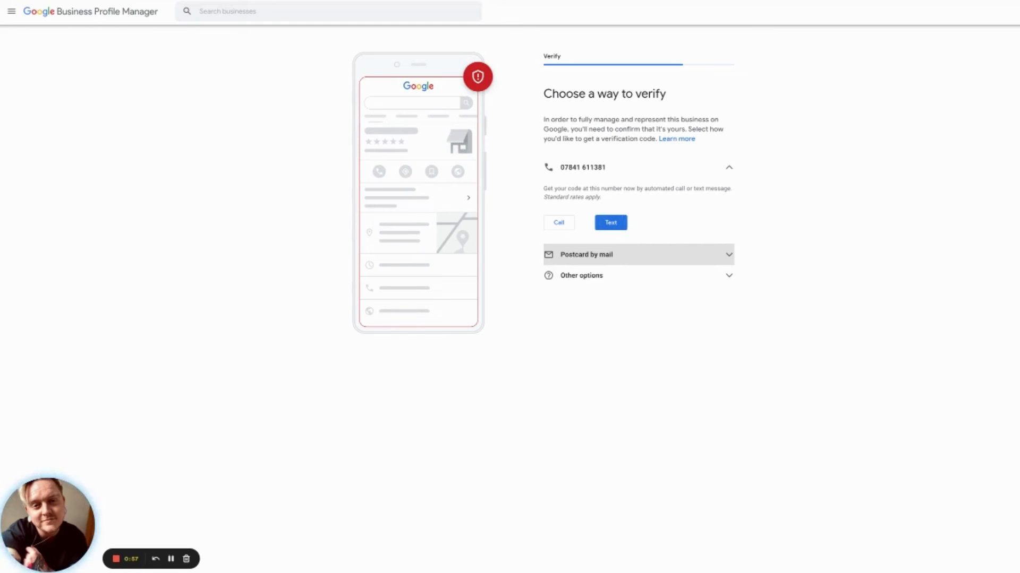
pyautogui.click(637, 175)
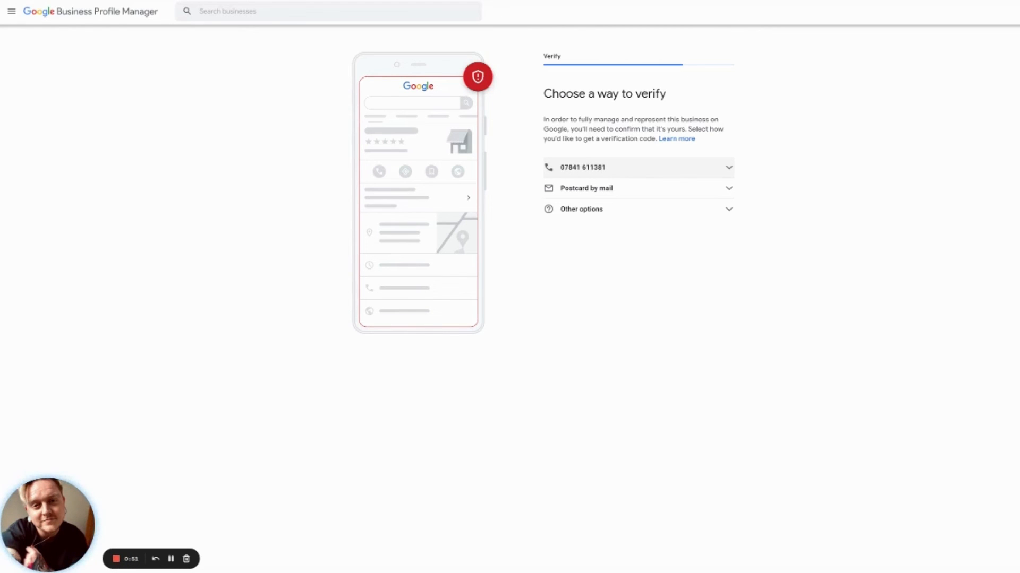
pyautogui.click(640, 168)
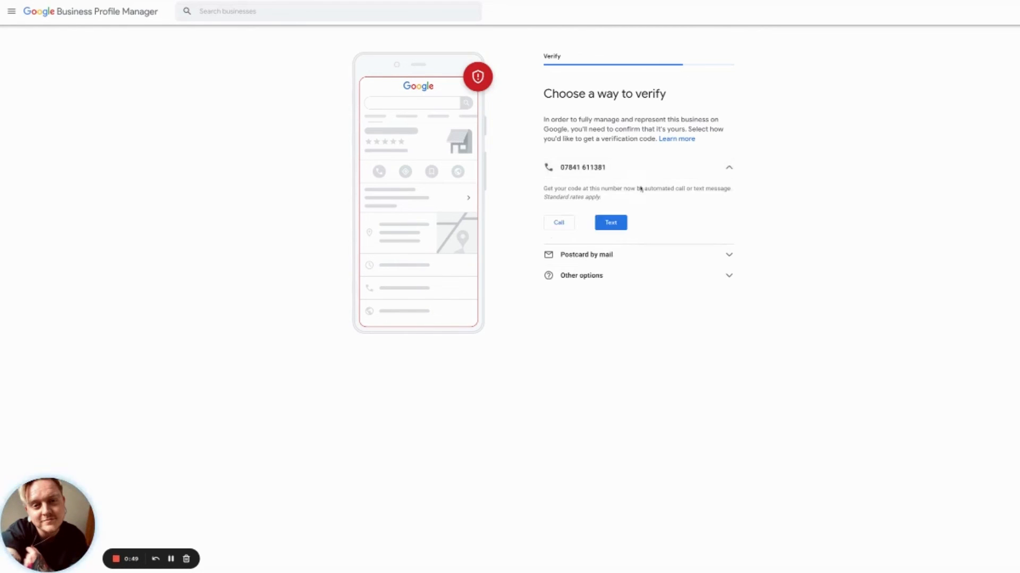
pyautogui.click(726, 172)
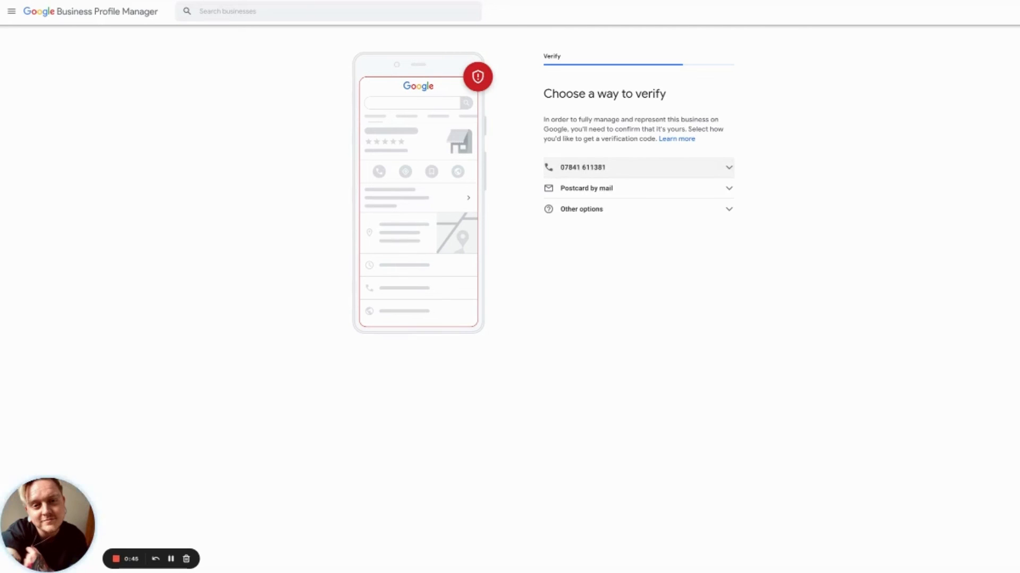